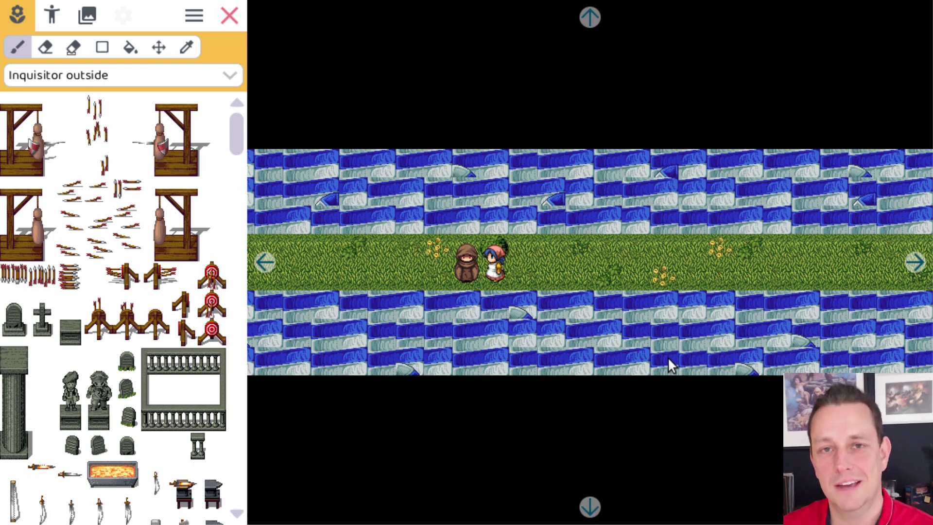
Erase the lower row of blue water tiles below the grassy path, leaving grass.
key("e")
mouse_move(251, 305)
left_mouse_down()
mouse_move(486, 311)
mouse_move(371, 352)
mouse_move(284, 329)
mouse_move(288, 299)
mouse_move(348, 301)
left_mouse_up()
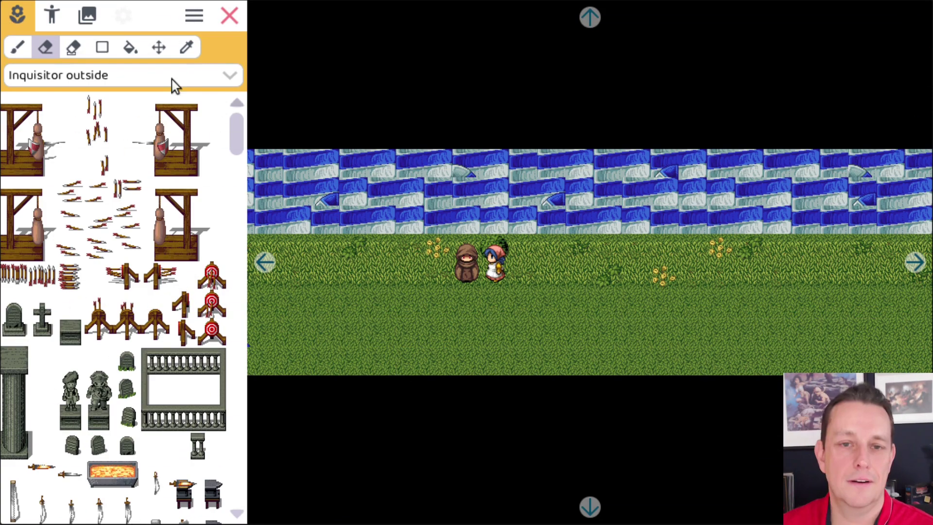
Load the REFMAP snow water tileset into the tile palette.
left_click(163, 81)
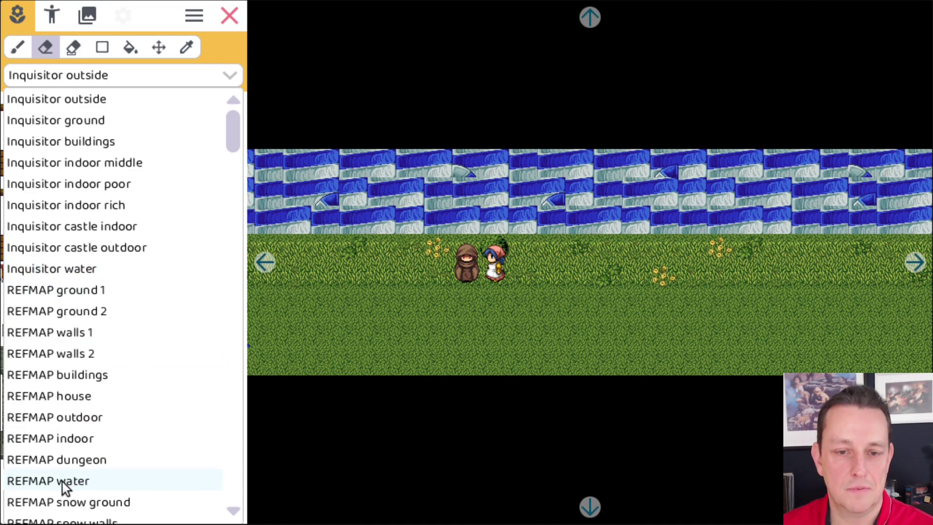
scroll(62, 482, "down", 3)
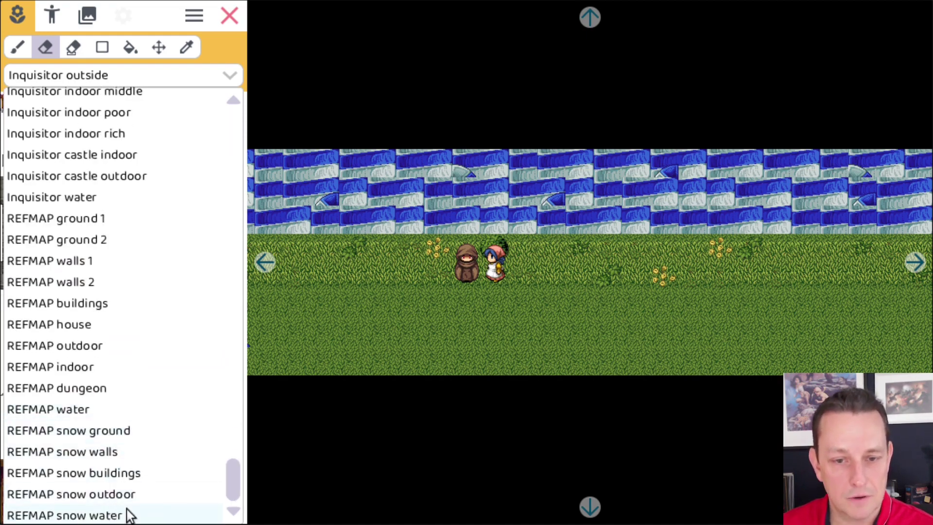
left_click(111, 517)
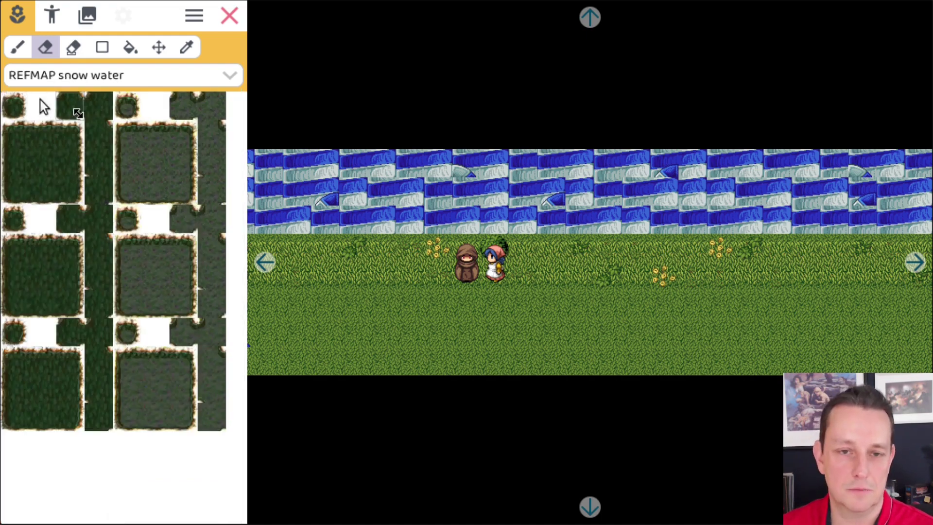
Switch to the REFMAP water tileset, browse its tiles, and reopen the tileset list.
left_click(53, 78)
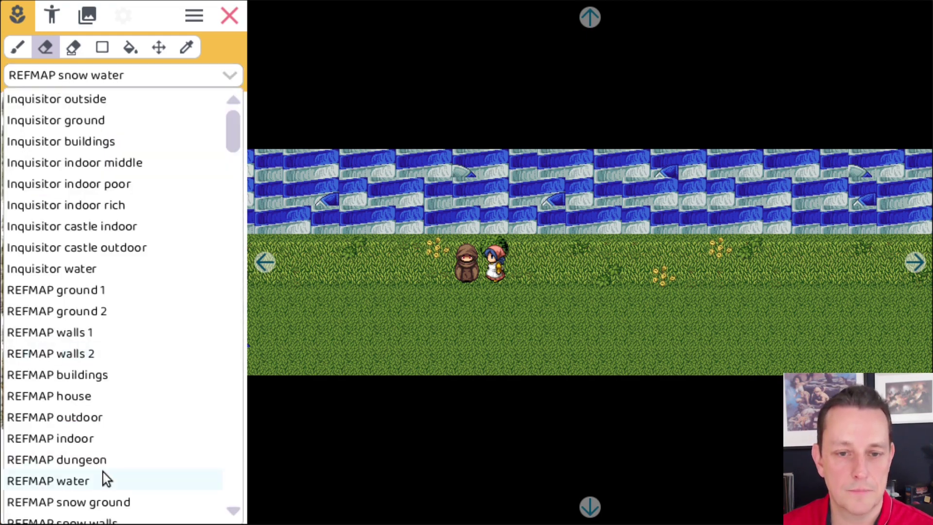
left_click(80, 482)
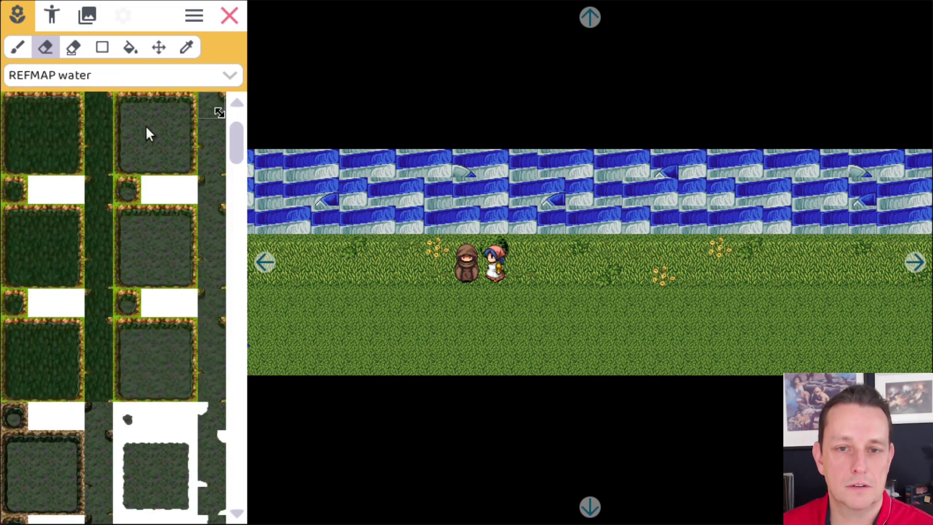
left_click_drag(235, 139, 235, 421)
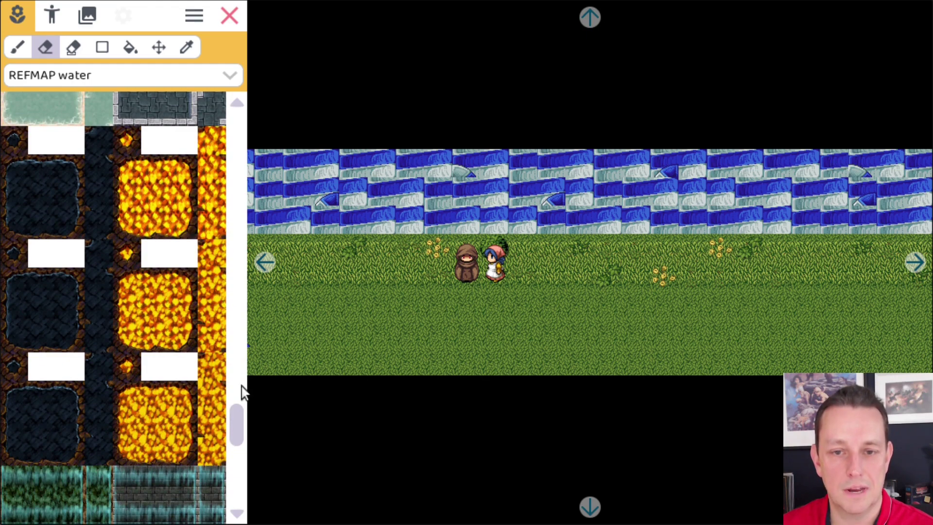
left_click_drag(235, 420, 238, 496)
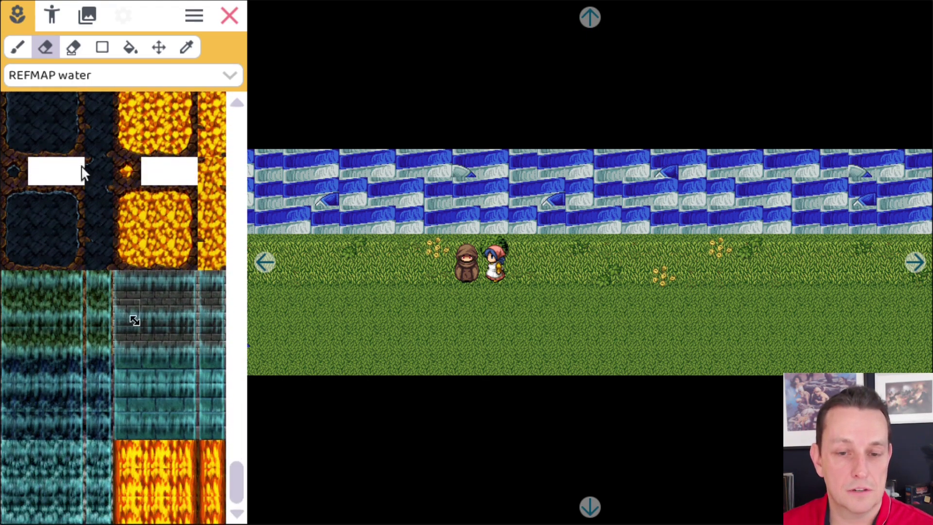
left_click(62, 77)
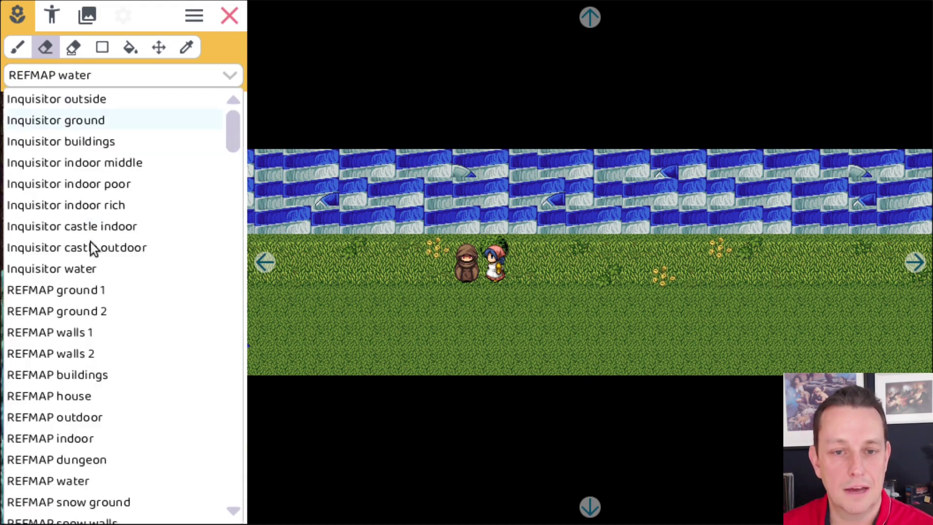
Load the Inquisitor water tileset and scroll the palette down to its pond tiles.
left_click(57, 271)
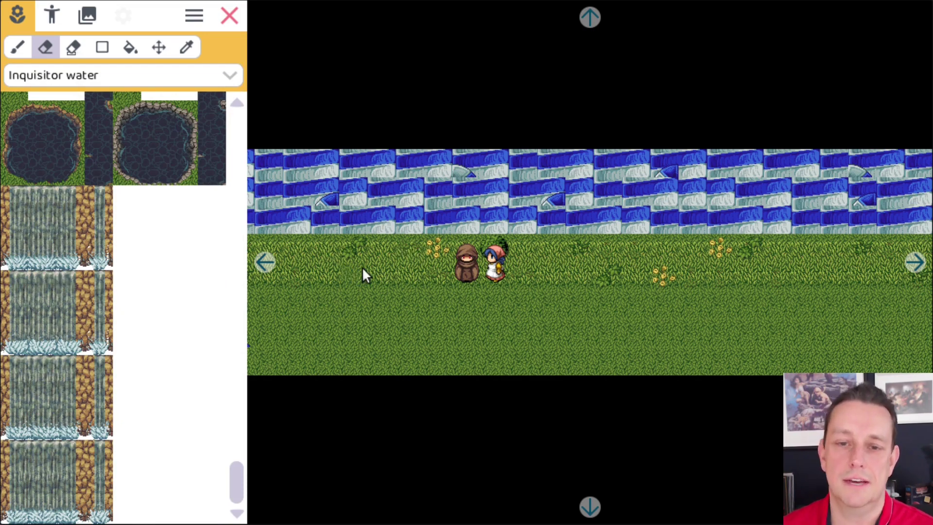
left_click_drag(234, 490, 245, 103)
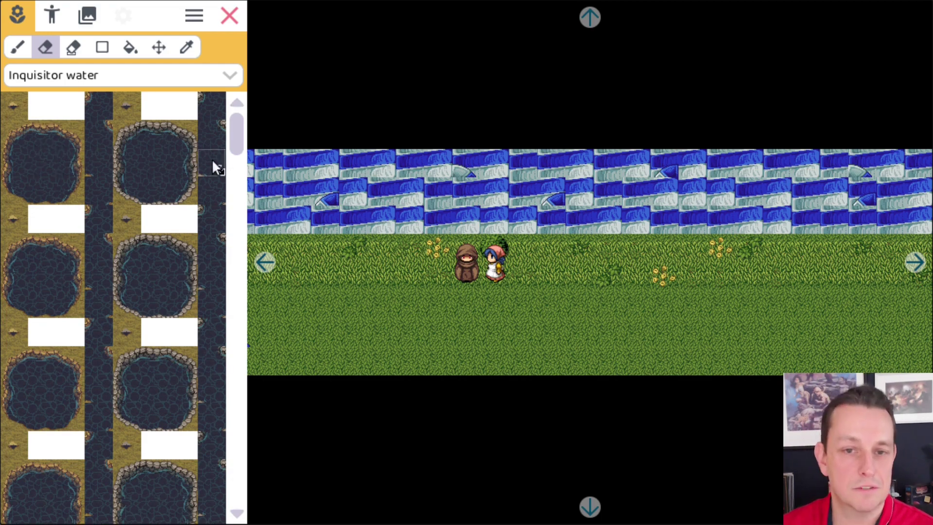
mouse_move(237, 138)
left_mouse_down()
mouse_move(233, 157)
mouse_move(235, 136)
left_mouse_up()
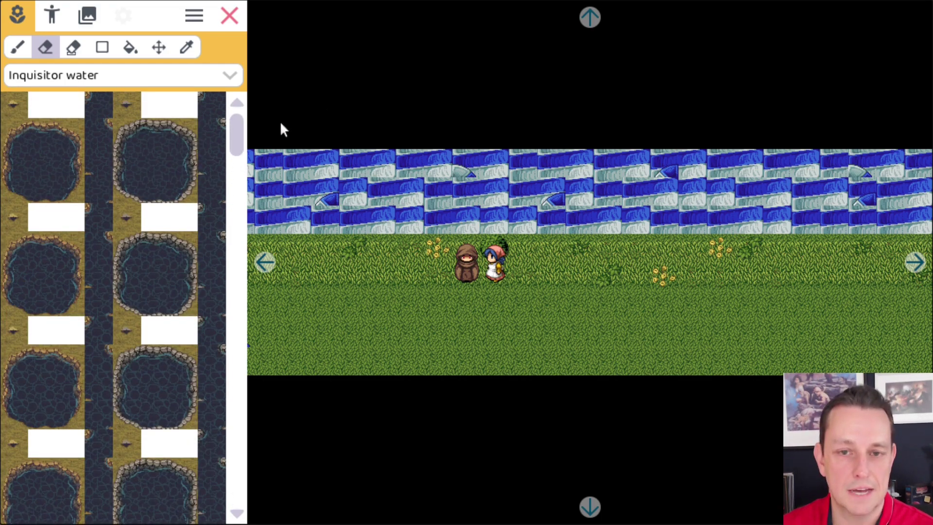
left_click_drag(228, 128, 242, 141)
scroll(223, 194, "down", 3)
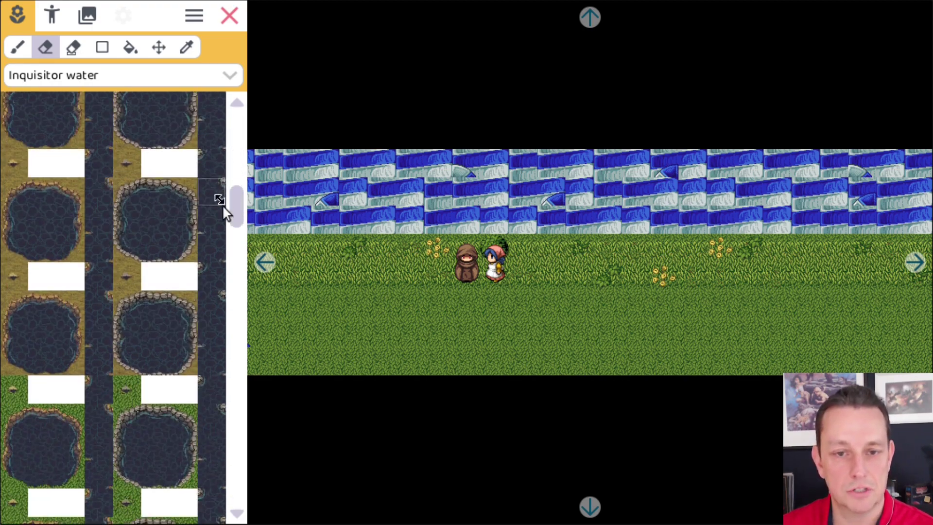
scroll(237, 228, "down", 3)
scroll(236, 273, "down", 5)
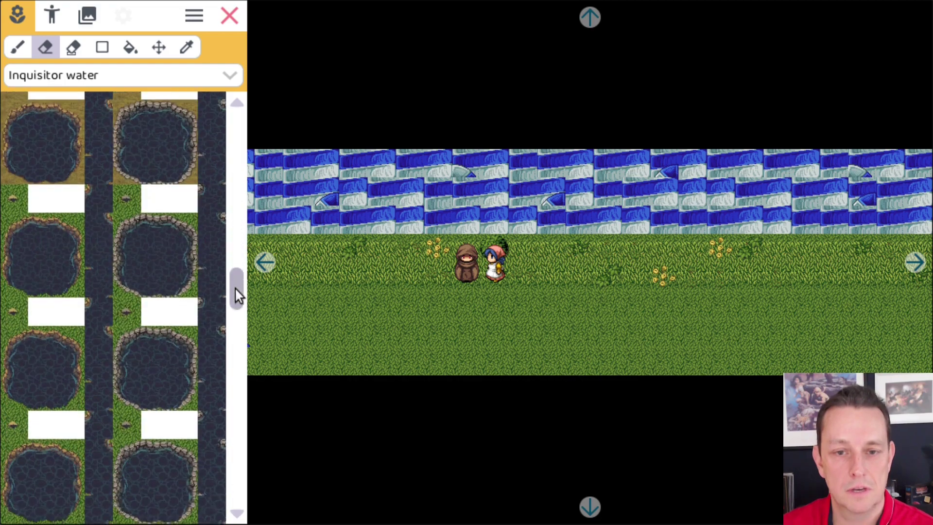
mouse_move(235, 290)
left_mouse_down()
mouse_move(241, 368)
mouse_move(214, 513)
mouse_move(234, 400)
mouse_move(232, 304)
left_mouse_up()
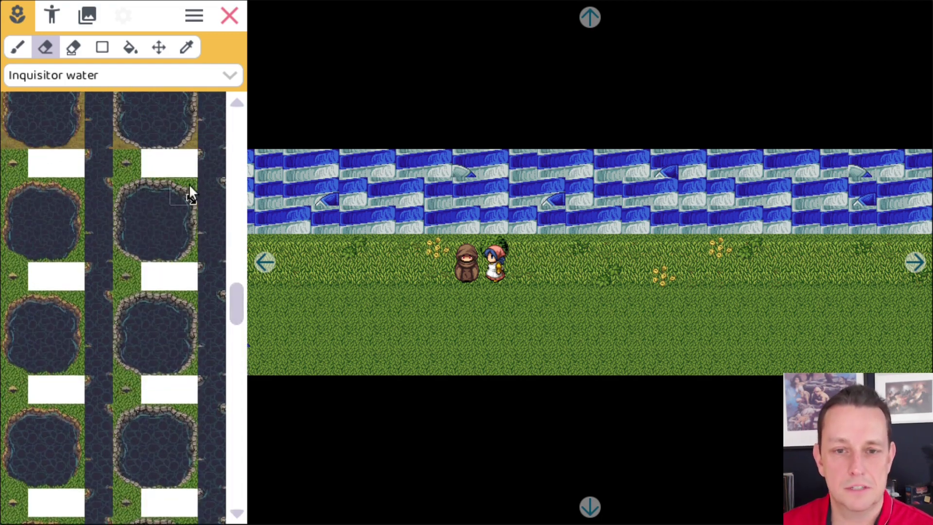
Draw a stony pond-edge row below the path as a rectangle, then fill beneath with dark water.
left_click(153, 190)
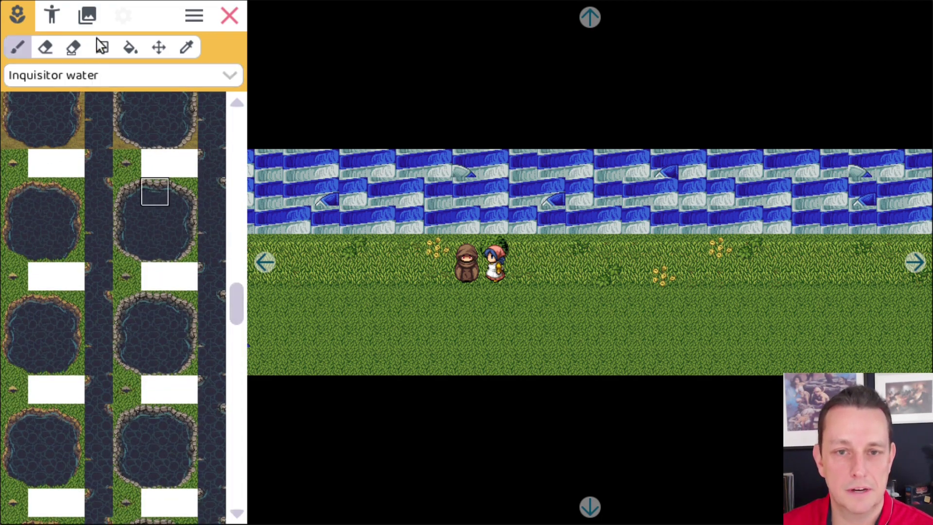
left_click(102, 49)
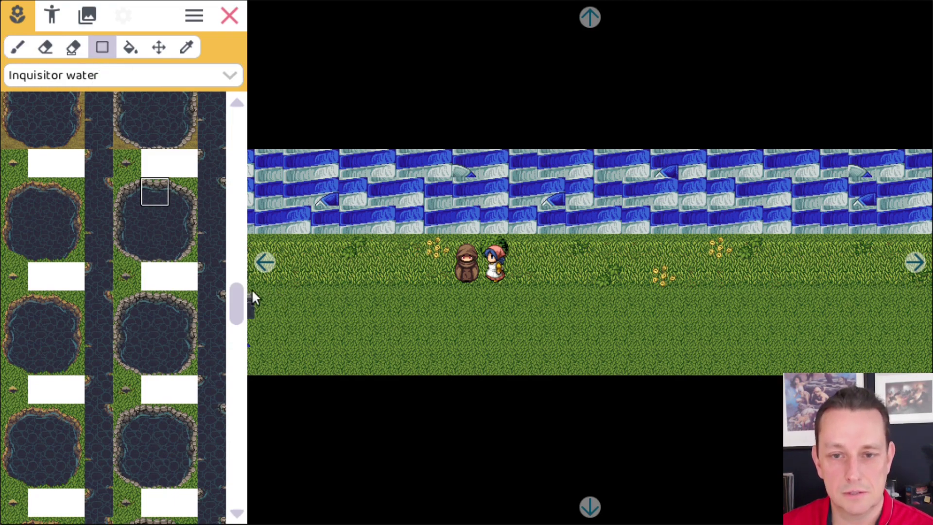
left_click_drag(249, 298, 931, 313)
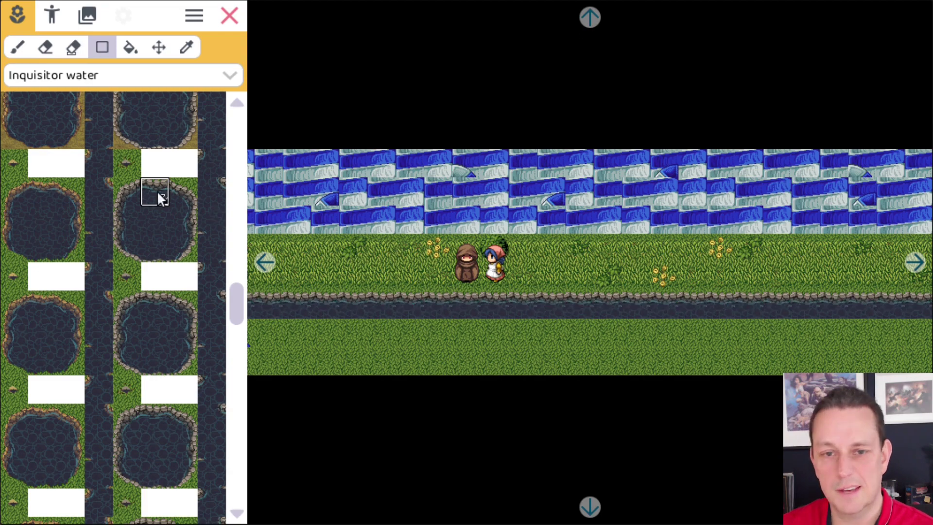
left_click(145, 220)
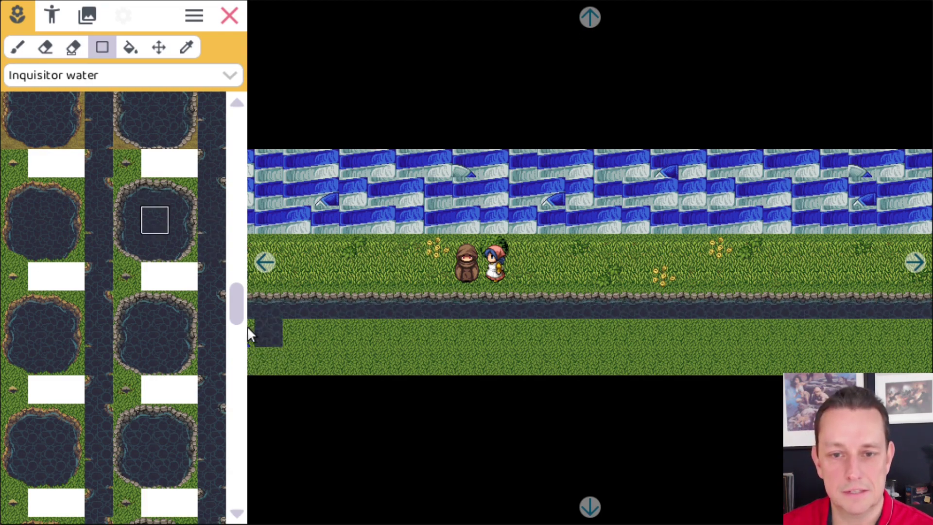
left_click_drag(250, 372, 931, 321)
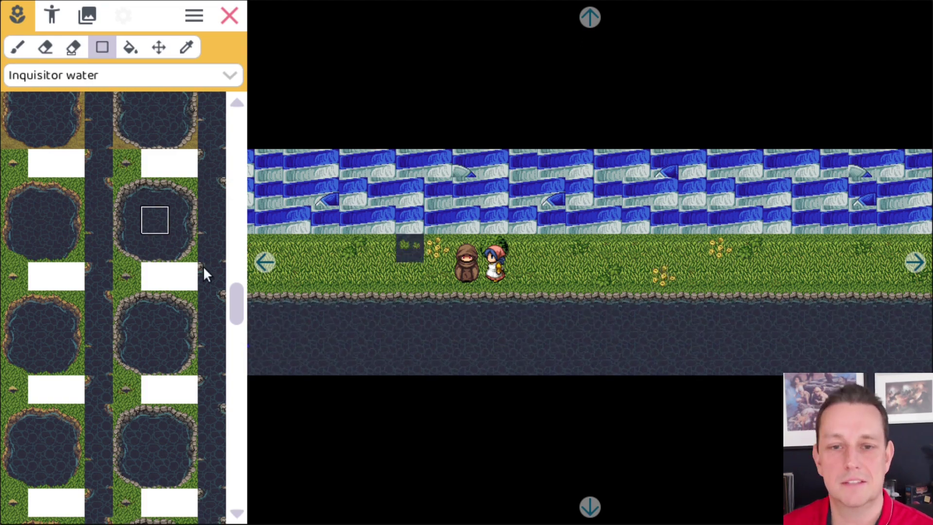
Erase the blue water band above the path and paint dark pond water tiles across it.
left_click(45, 47)
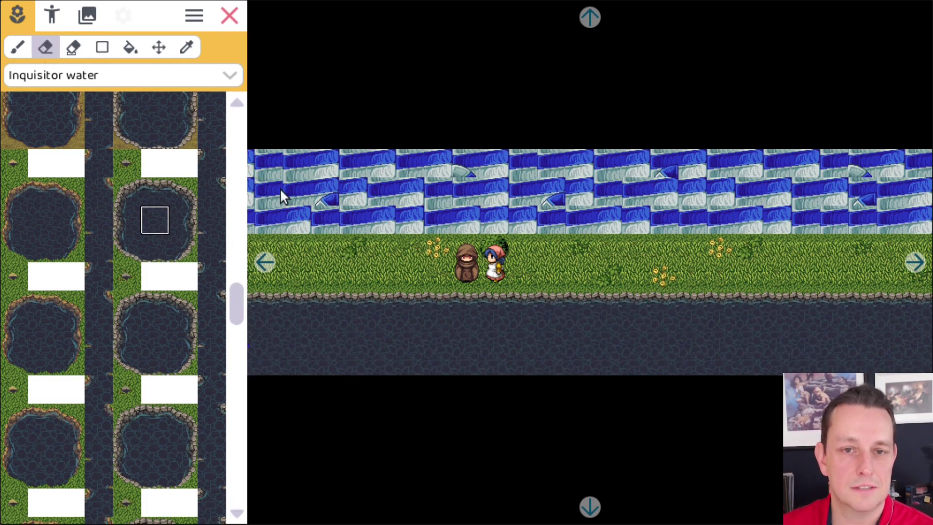
mouse_move(262, 171)
left_mouse_down()
mouse_move(791, 171)
mouse_move(253, 199)
mouse_move(382, 229)
left_mouse_up()
left_click(41, 248)
left_click(267, 221)
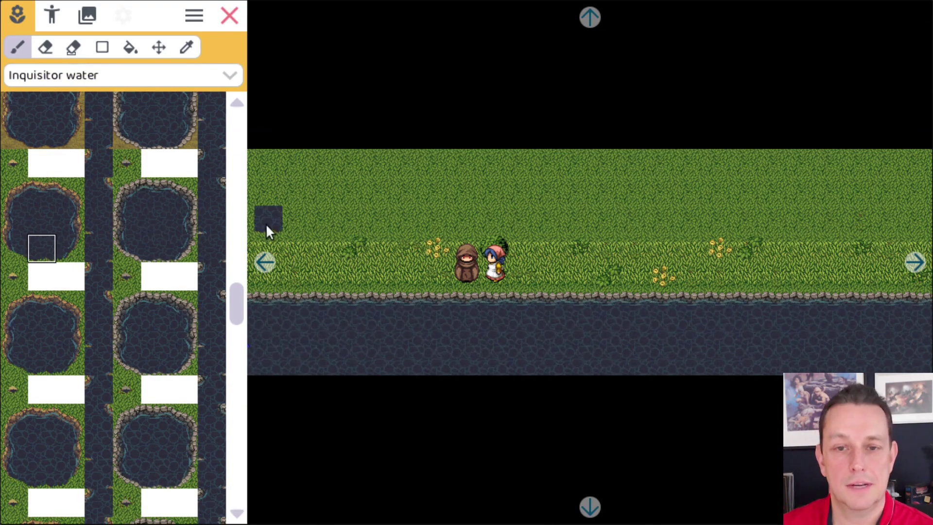
mouse_move(248, 220)
left_mouse_down()
mouse_move(891, 223)
mouse_move(637, 221)
left_mouse_up()
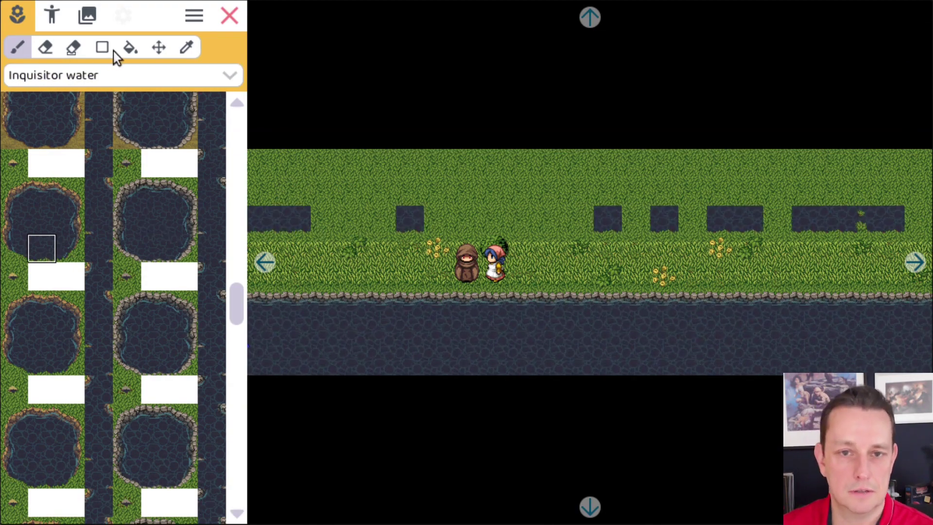
Clear the scattered water squares and fill the whole upper grass band with water rectangles.
left_click(45, 47)
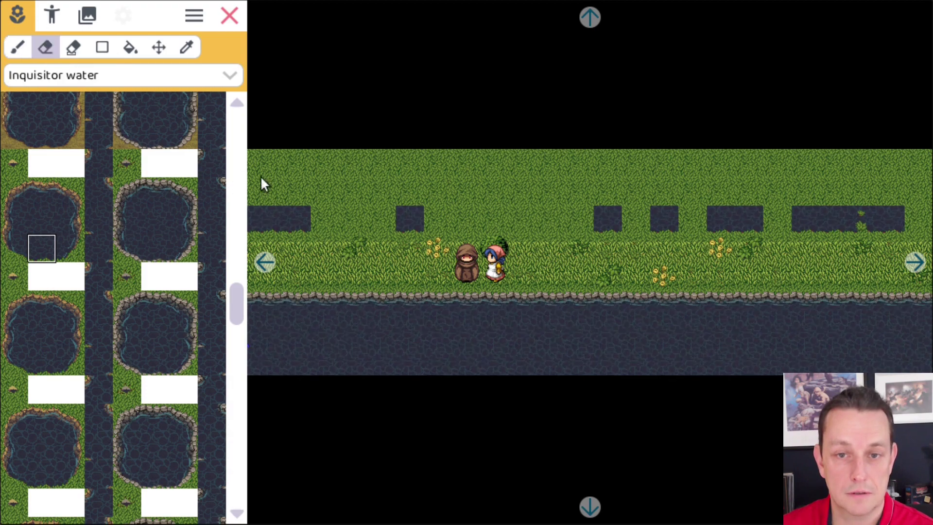
mouse_move(282, 217)
left_mouse_down()
mouse_move(827, 221)
mouse_move(768, 222)
left_mouse_up()
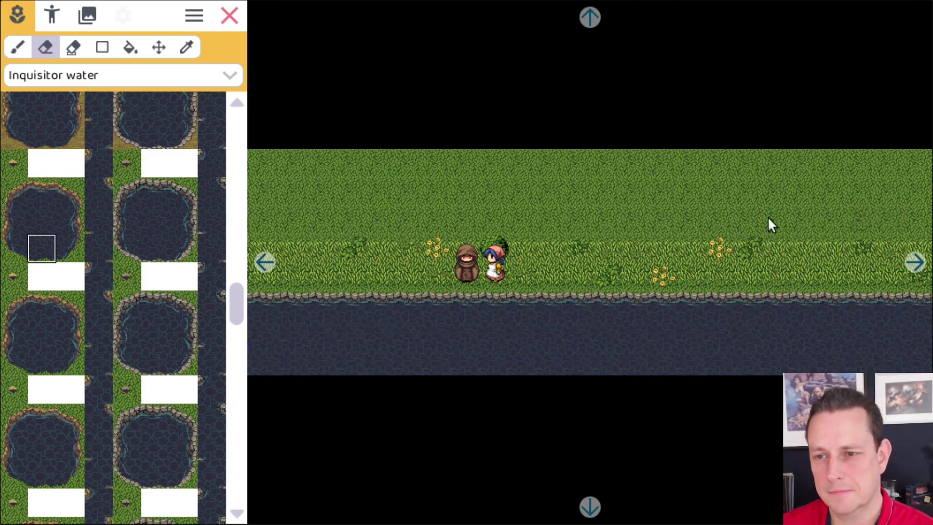
left_click(101, 49)
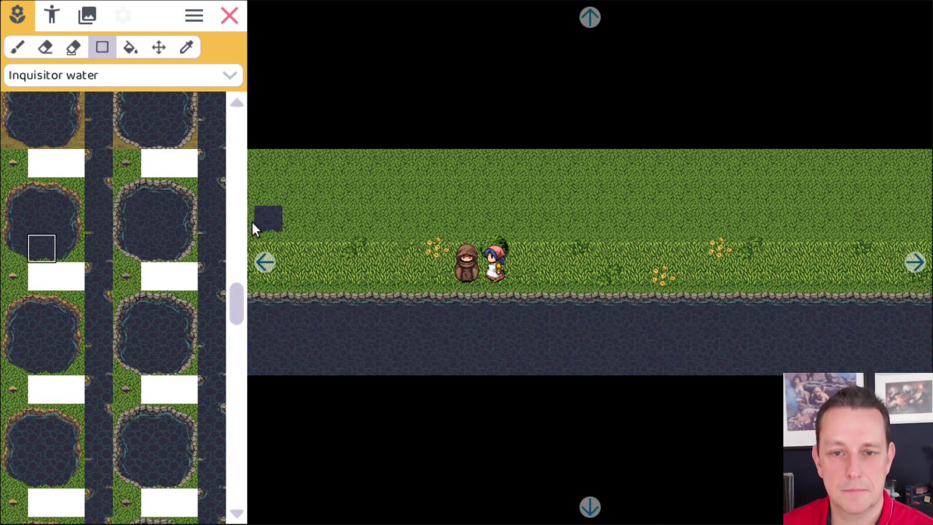
left_click_drag(250, 220, 637, 220)
left_click_drag(786, 237, 924, 217)
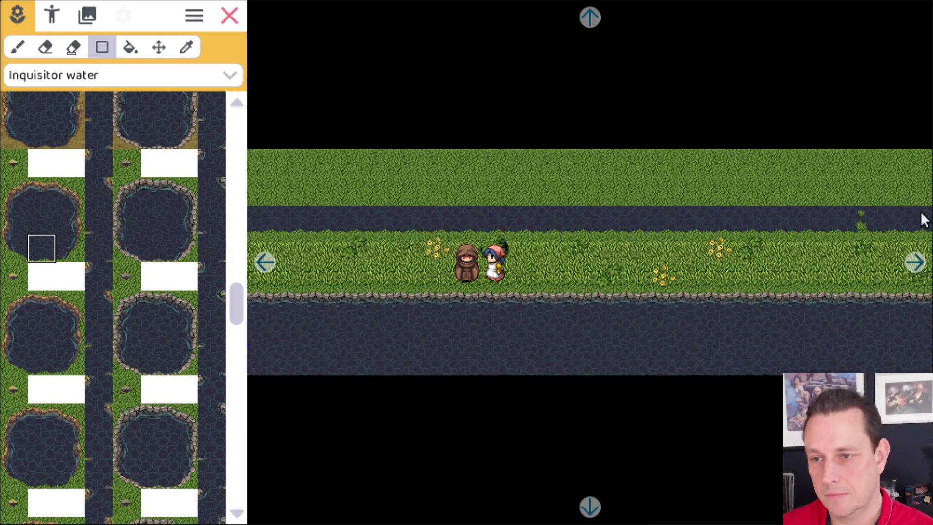
left_click(41, 225)
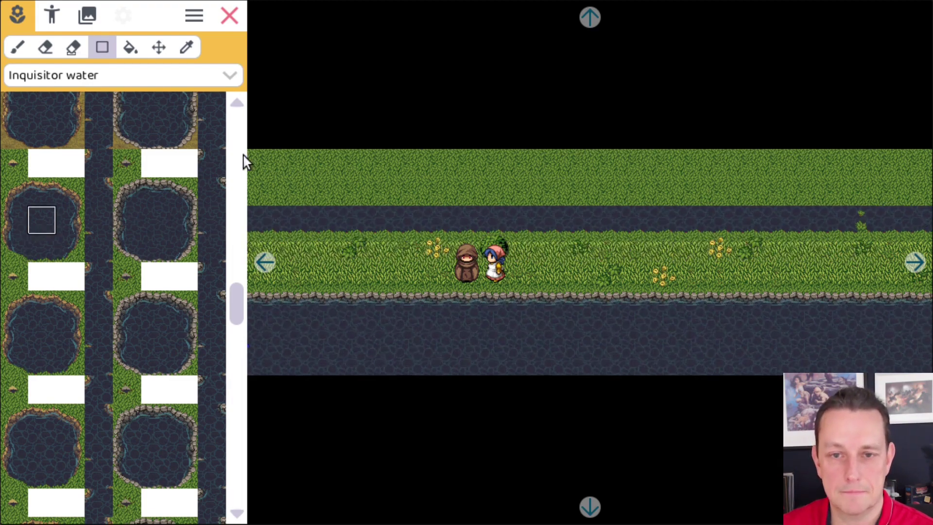
scroll(243, 155, "up", 3)
left_click_drag(248, 156, 927, 202)
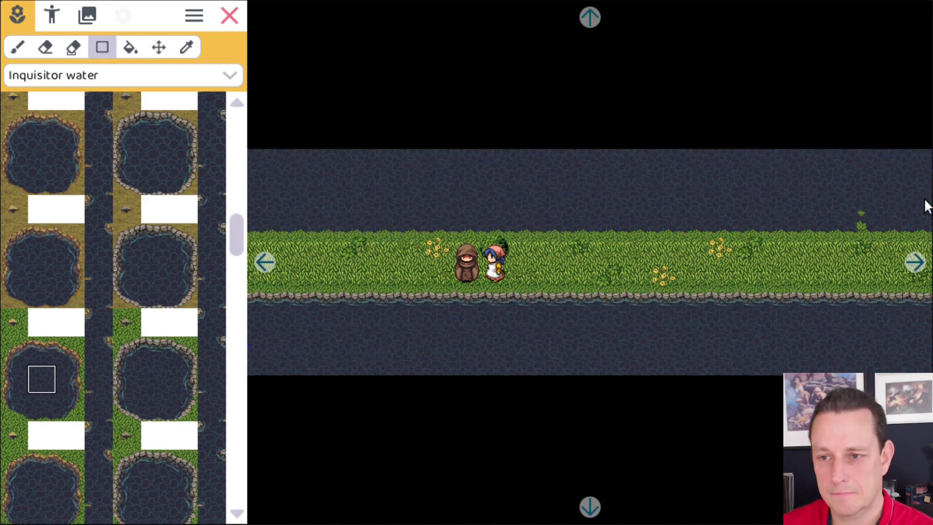
Paint a 3x3 waterfall block at the top of the upper water, left of centre.
left_click_drag(237, 232, 239, 473)
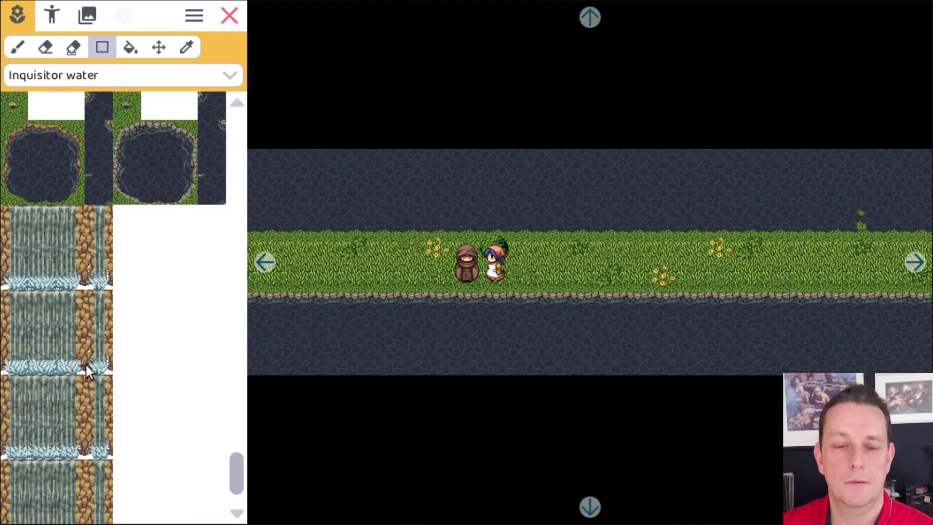
left_click(10, 217)
left_click_drag(33, 232, 75, 272)
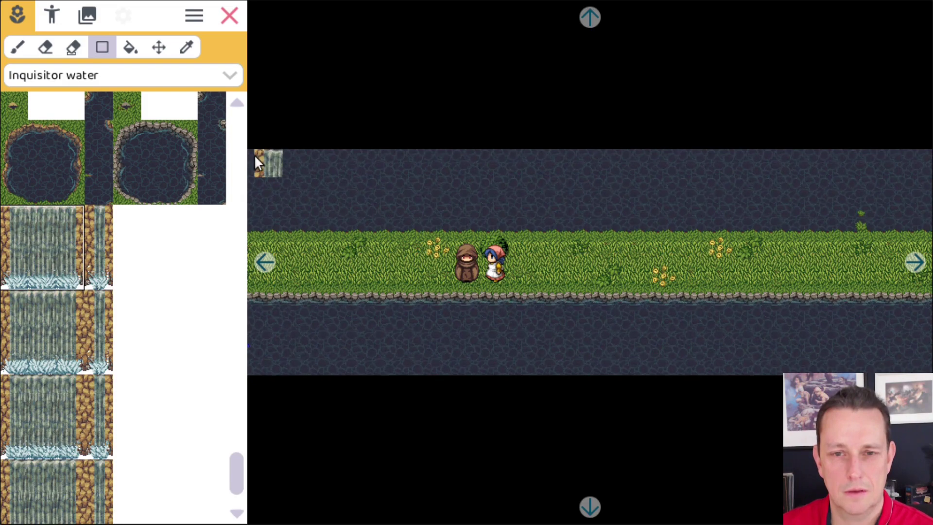
left_click_drag(351, 158, 489, 192)
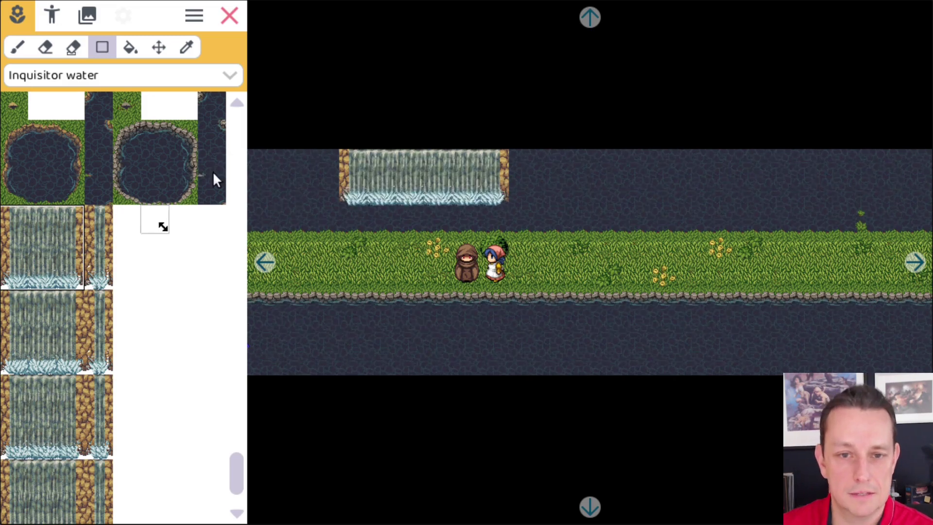
left_click_drag(237, 459, 226, 130)
left_click(218, 111)
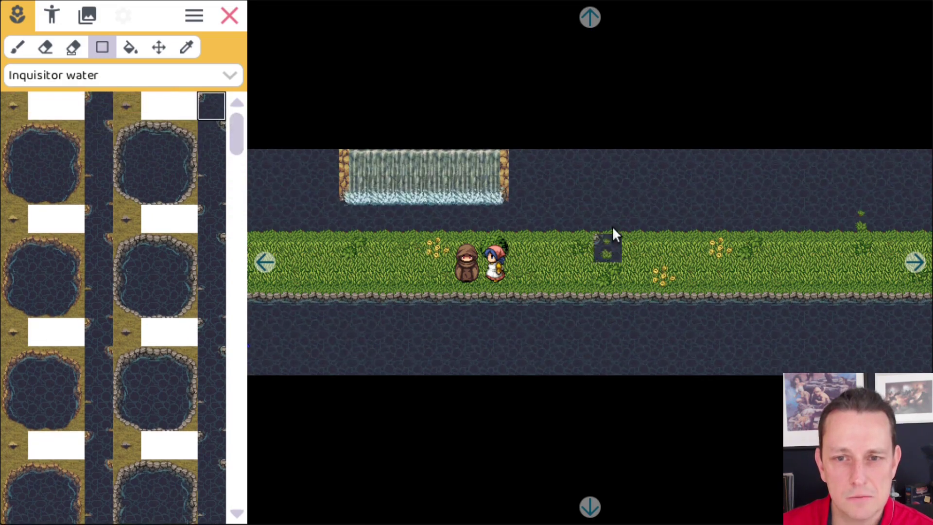
Remove the decoration beside the waterfall and lay edge and ledge tiles along its right side.
left_click(513, 209)
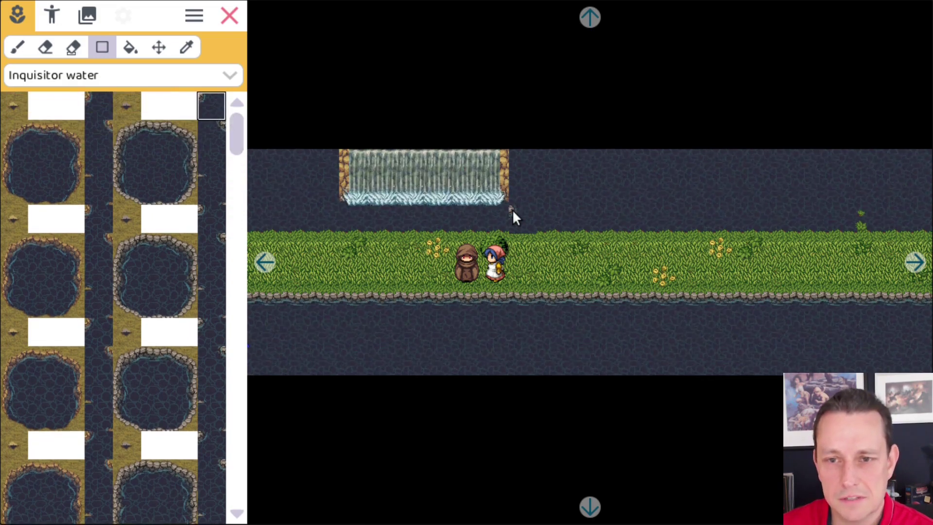
left_click(214, 133)
left_click(505, 209)
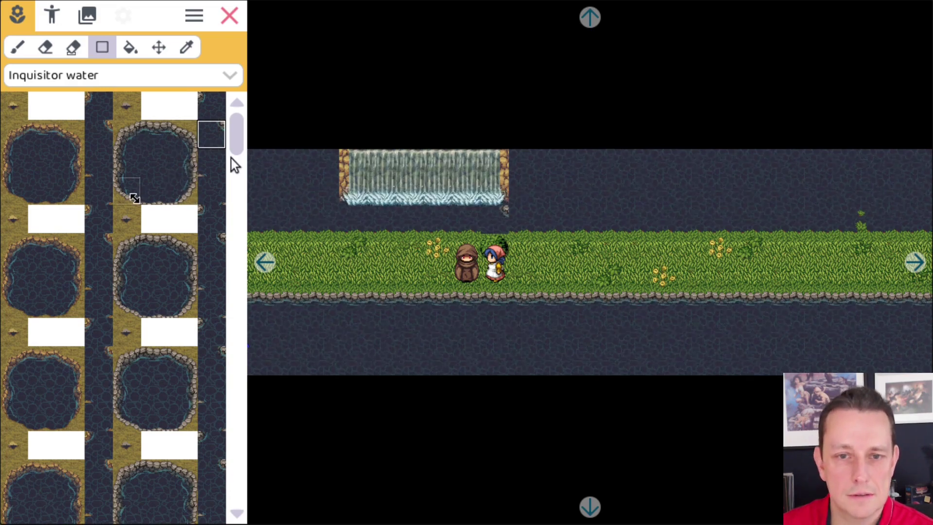
left_click(11, 139)
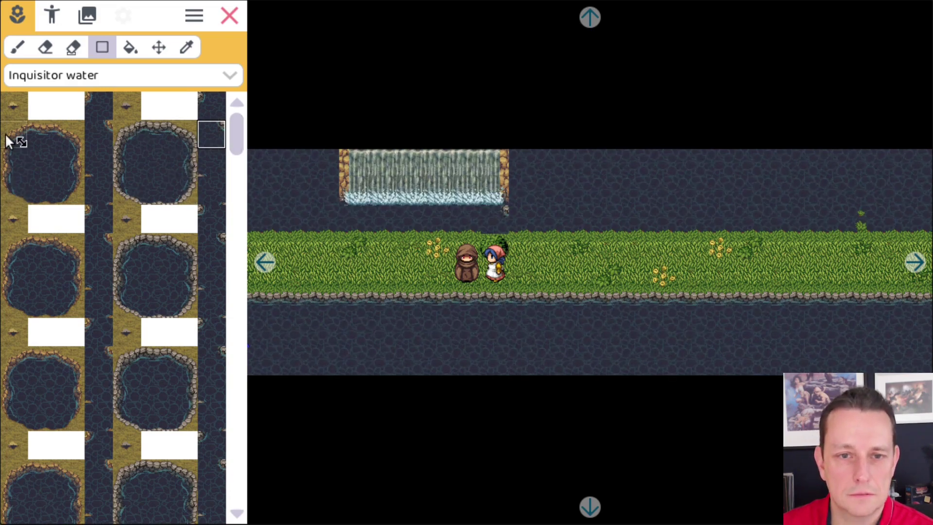
left_click(532, 188)
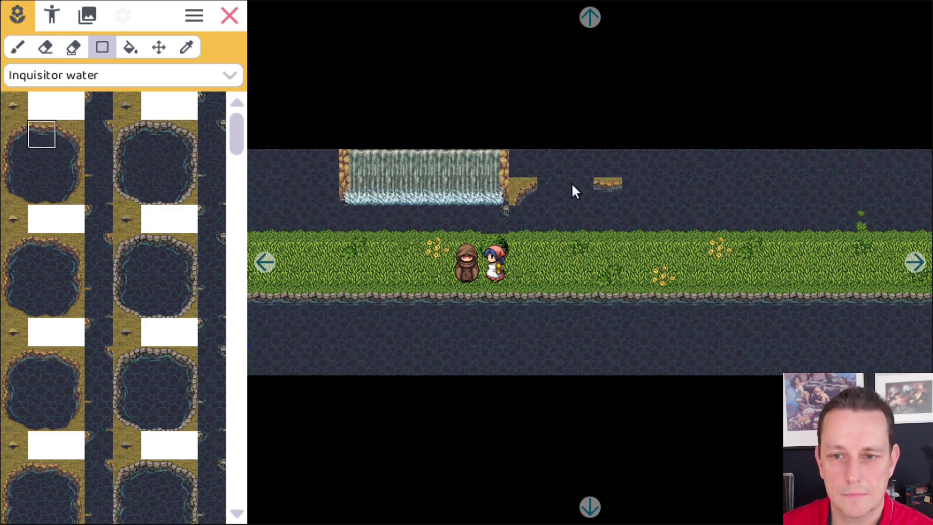
left_click(553, 183)
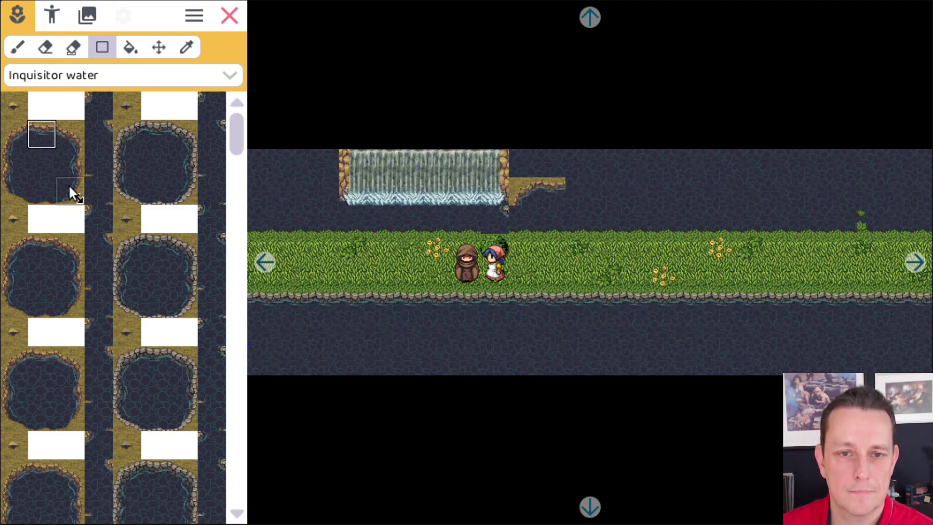
Extend the rocky ledge further right along the top, shaping its corners with water tiles.
left_click(18, 142)
left_click(586, 161)
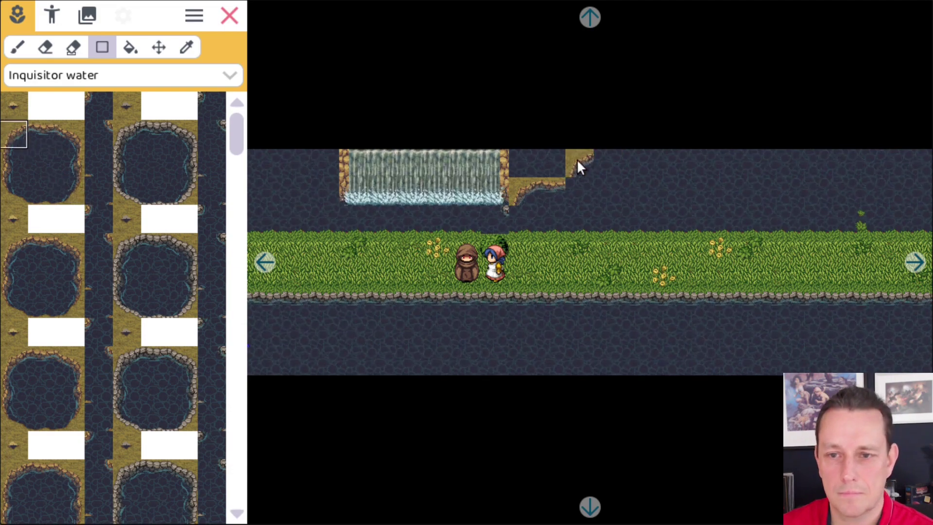
left_click(99, 106)
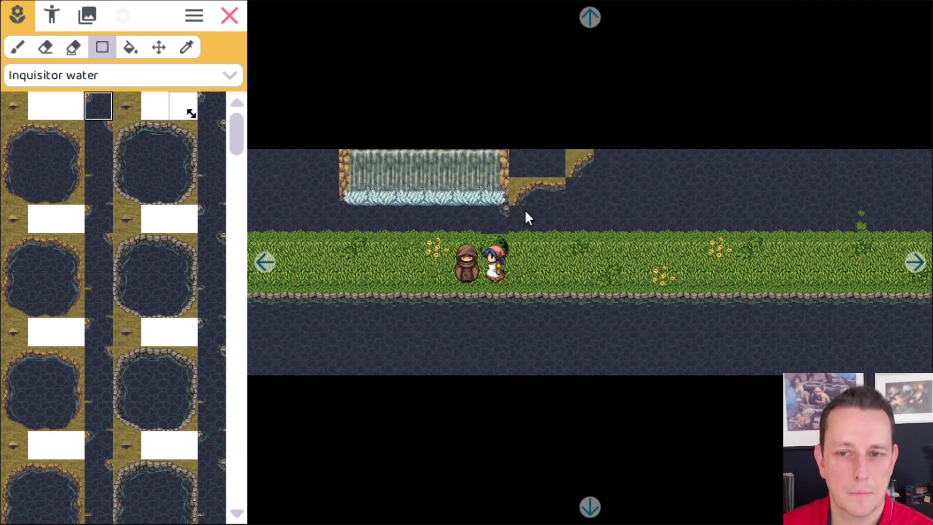
left_click(580, 185)
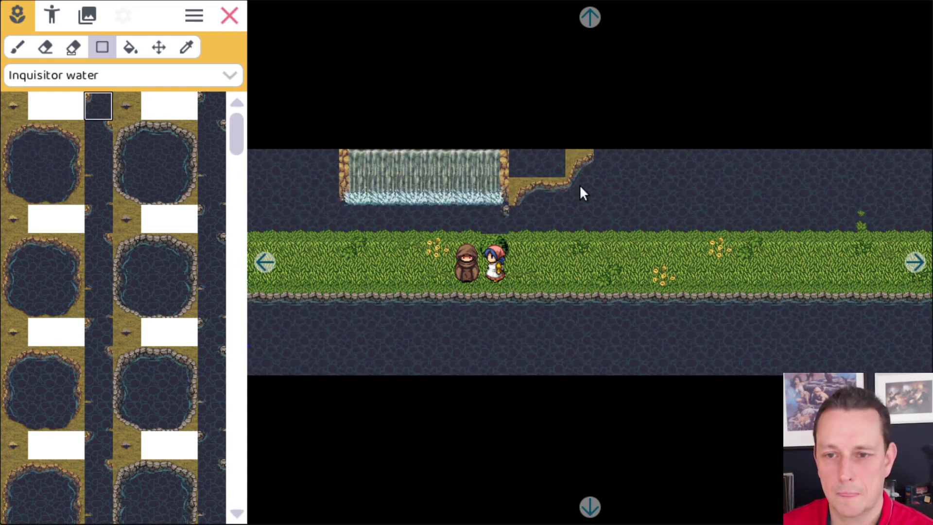
left_click(16, 103)
left_click(529, 158)
left_click(551, 163)
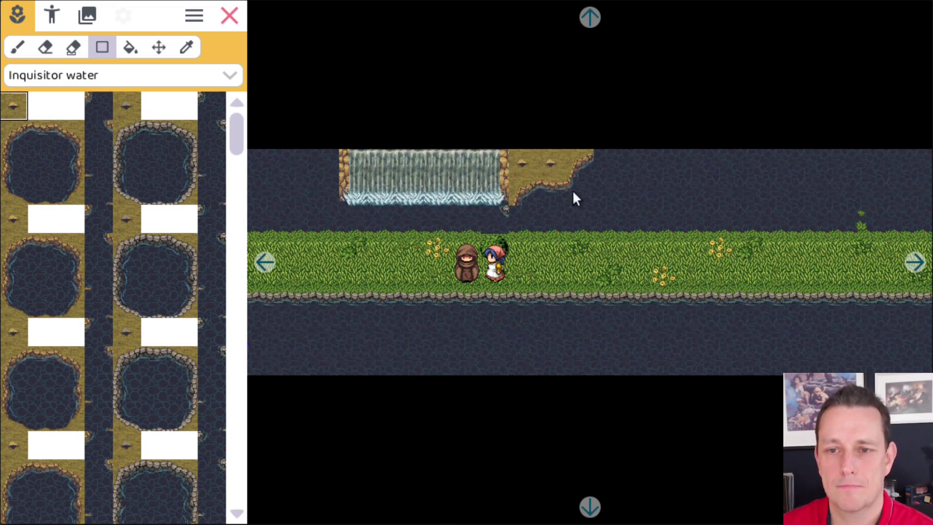
Undo a stray ledge tile on the grass and reshape the ledge corner below the waterfall's right end.
left_click(748, 276)
key("ctrl+z")
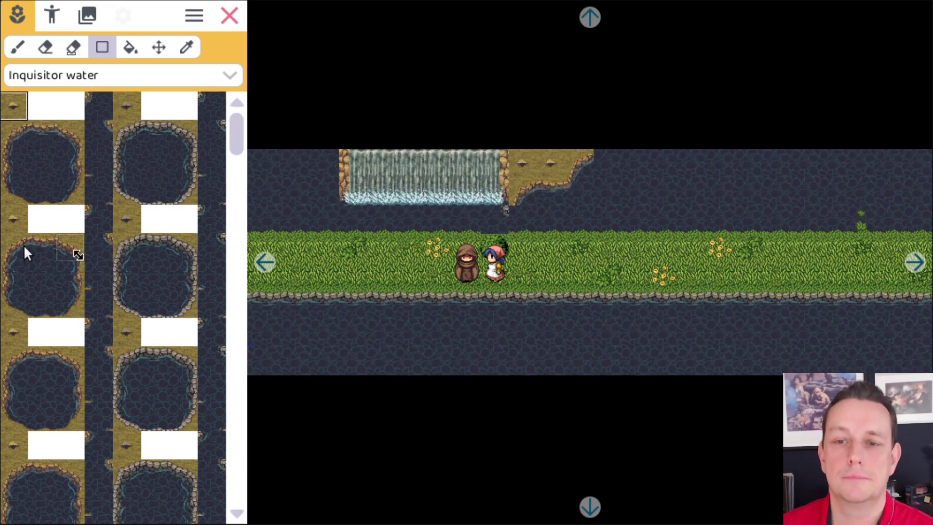
left_click(97, 104)
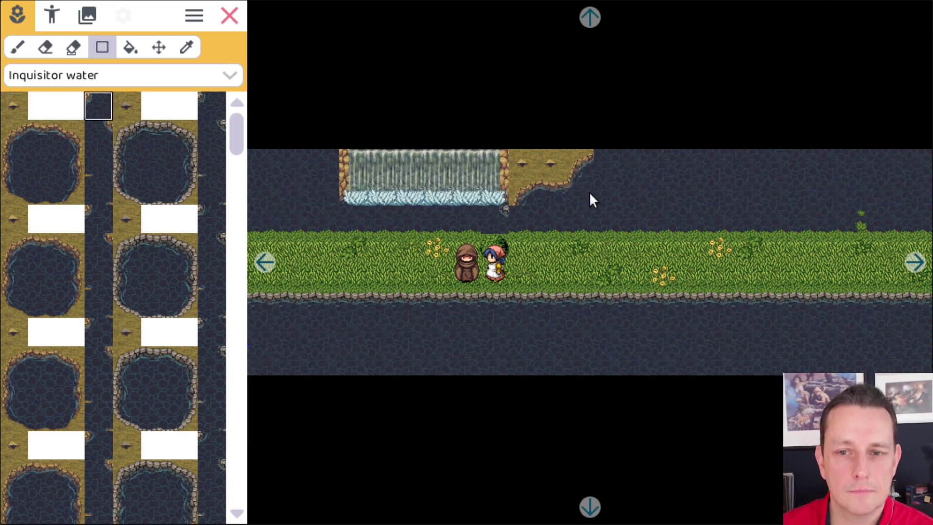
left_click(517, 214)
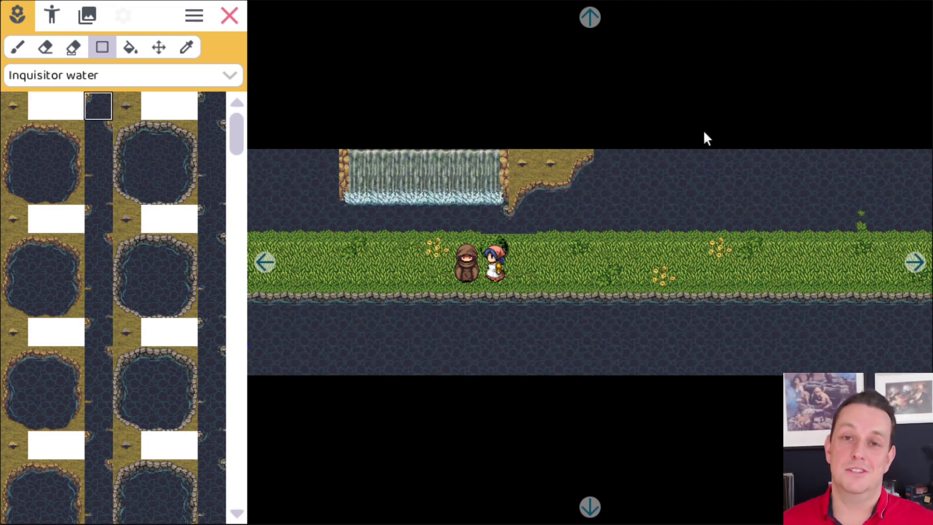